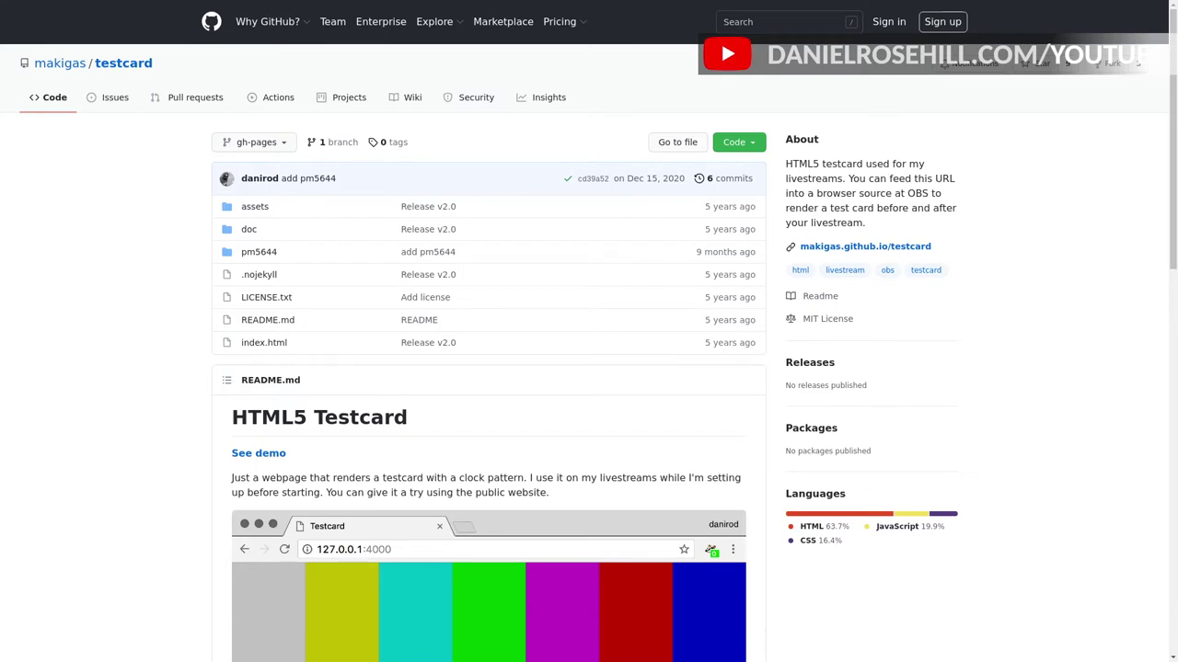
Step: Scroll the makigas/testcard README to its Usage and Using with OBS sections
scroll(720, 40, down, 10)
scroll(721, 39, up, 2)
scroll(488, 368, down, 3)
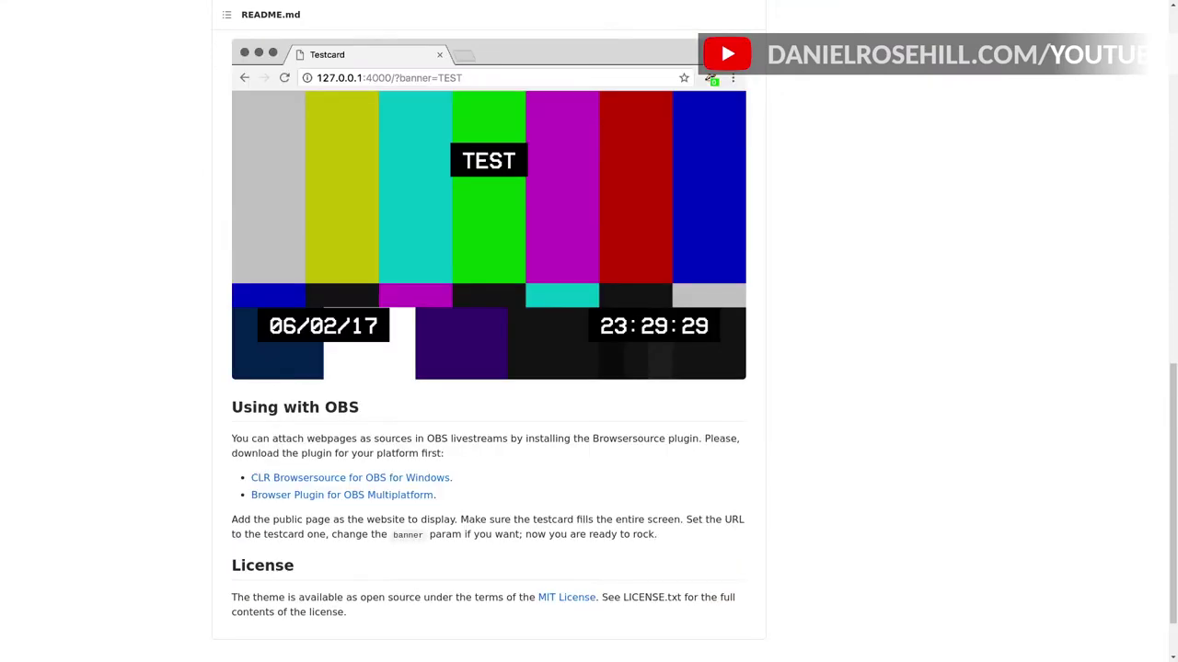
scroll(488, 368, up, 6)
scroll(720, 40, up, 5)
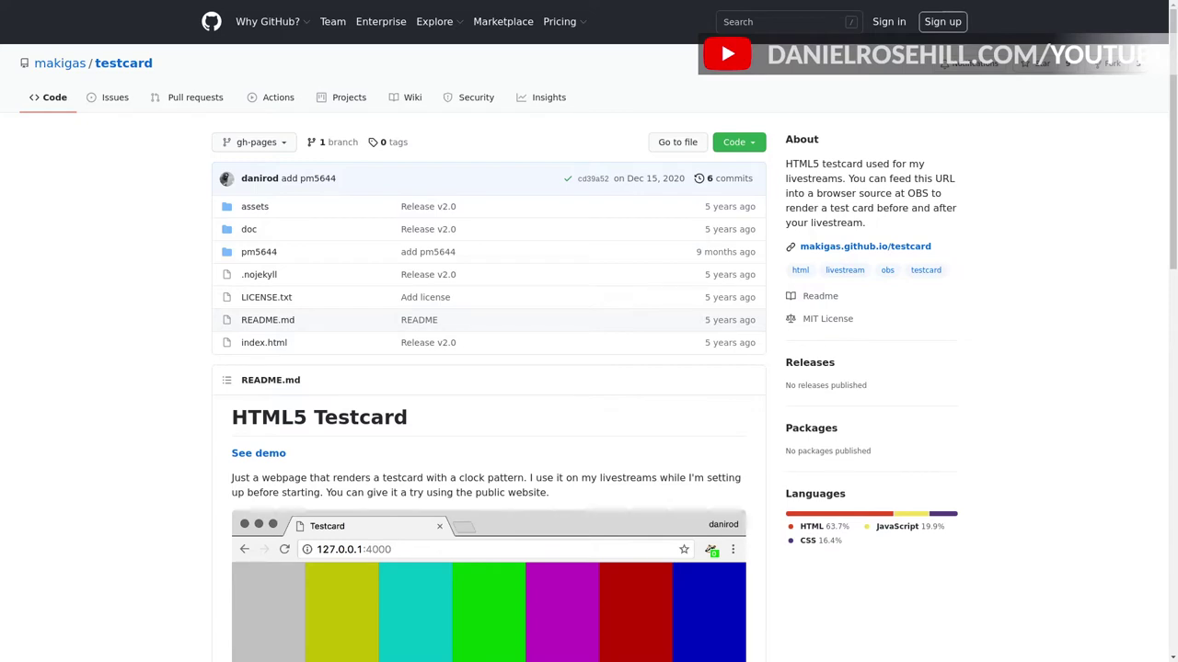
scroll(721, 39, down, 3)
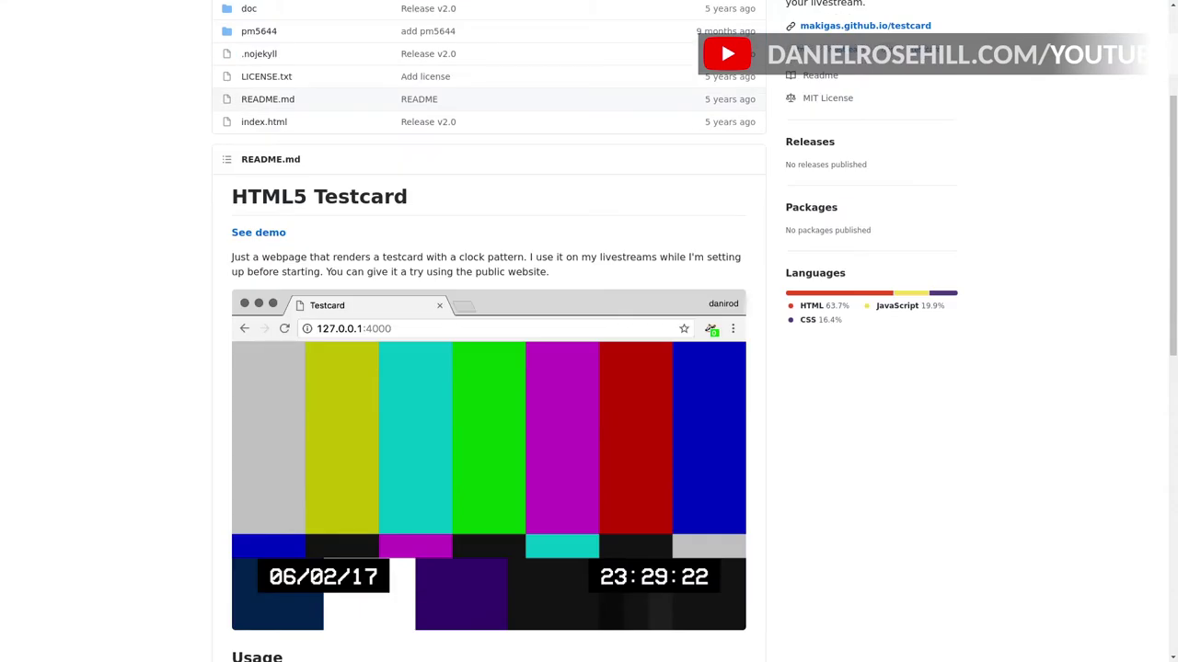
scroll(487, 368, up, 2)
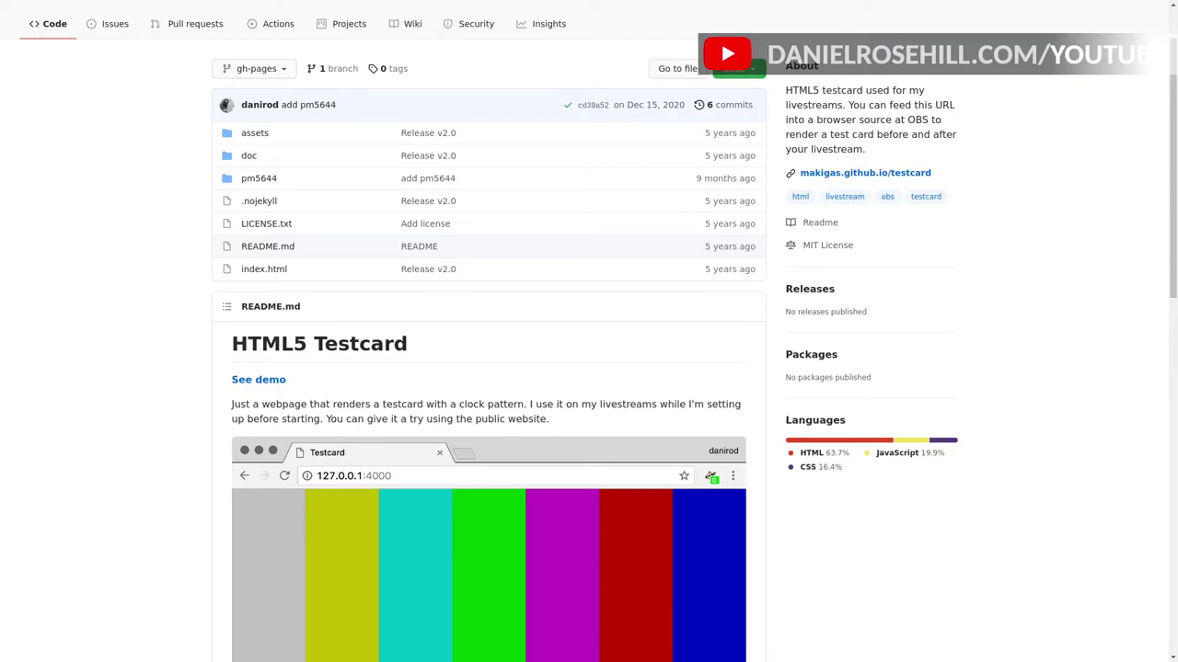
scroll(488, 368, down, 8)
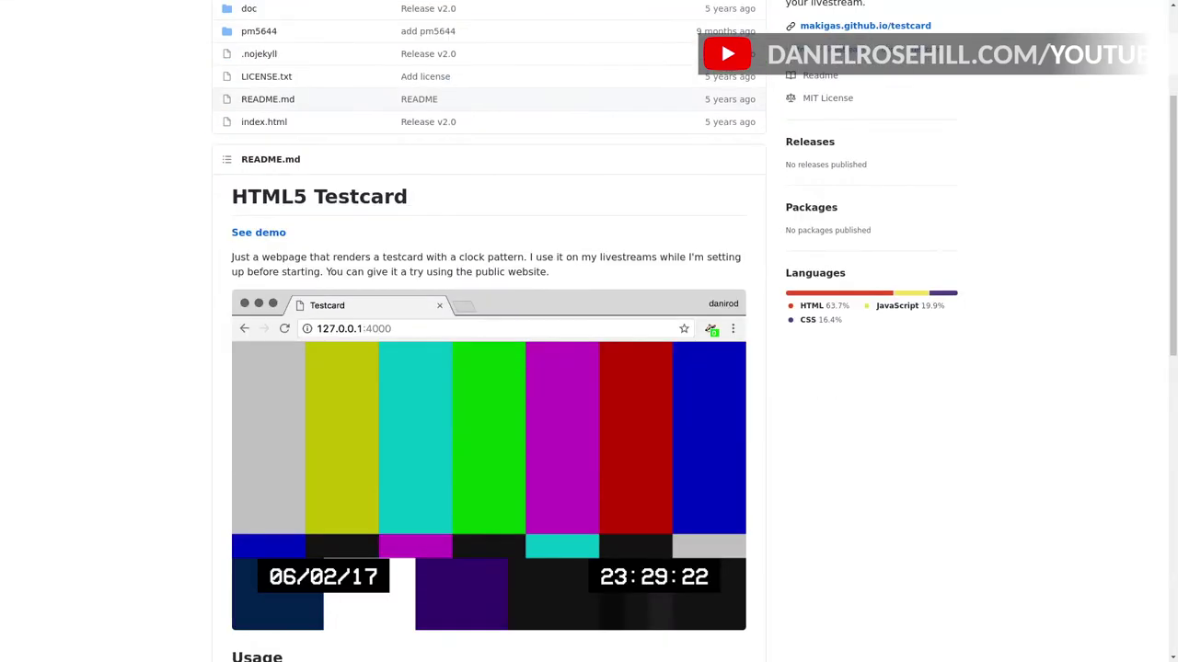
scroll(489, 368, down, 2)
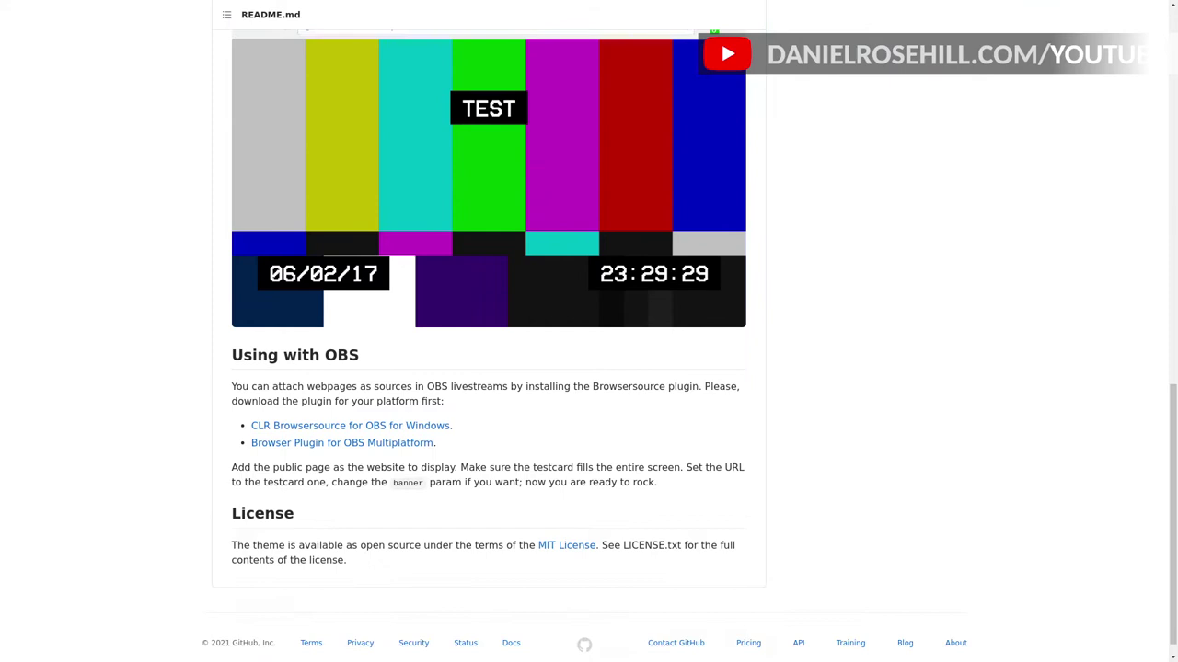
scroll(488, 368, up, 3)
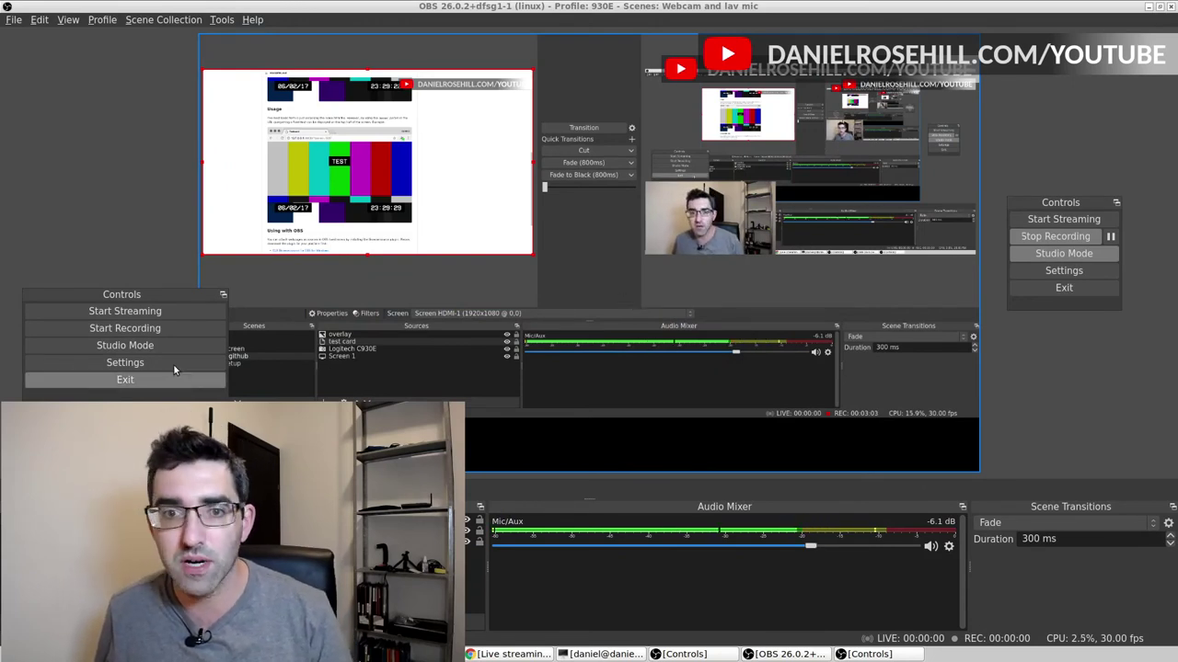
Step: Move the floating Controls window aside and select the full-screen black overlay image in the preview
drag(84, 296, 975, 506)
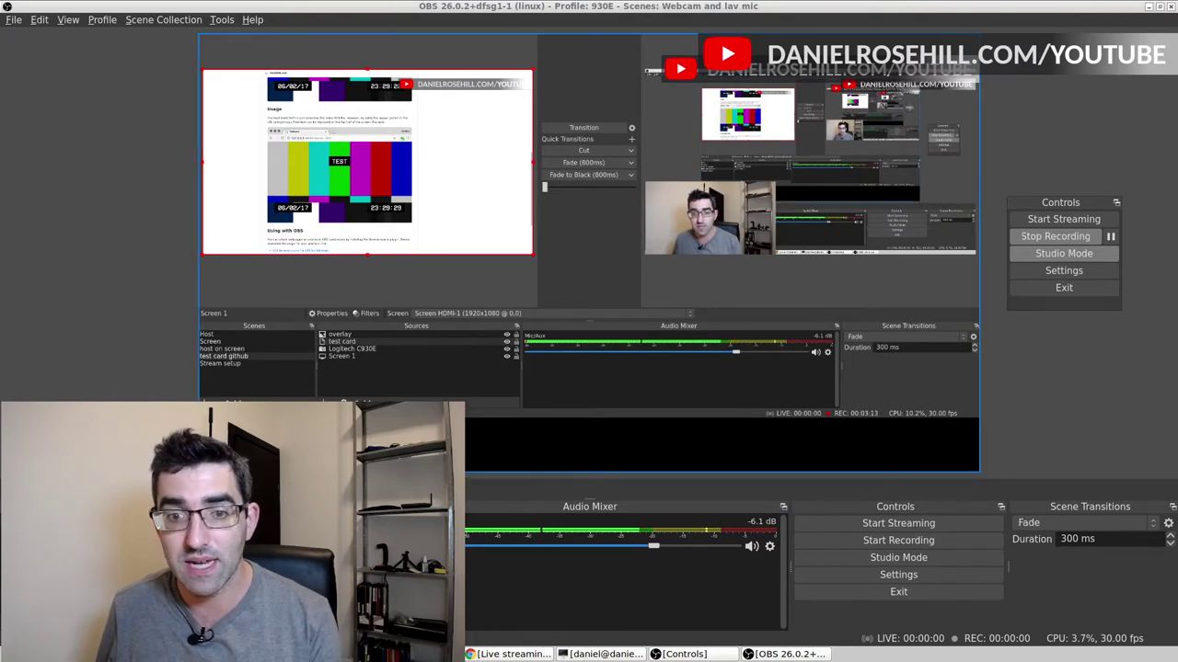
click(588, 253)
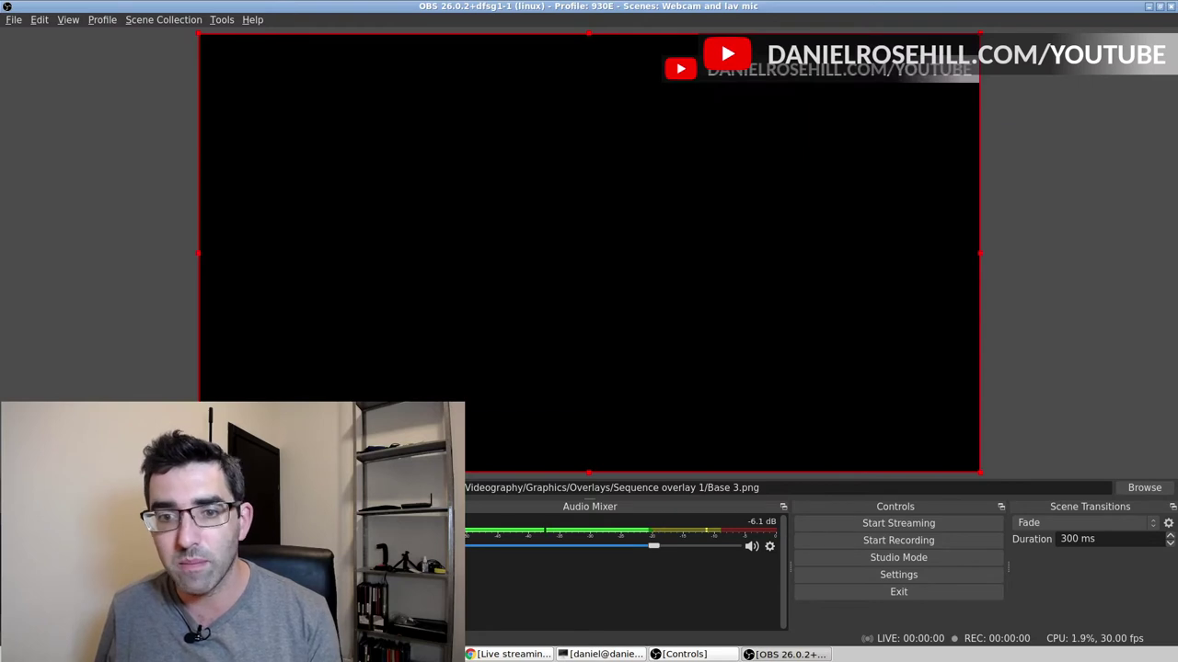
Step: Add a new Browser source named 'Test card 2' and confirm its creation
click(152, 640)
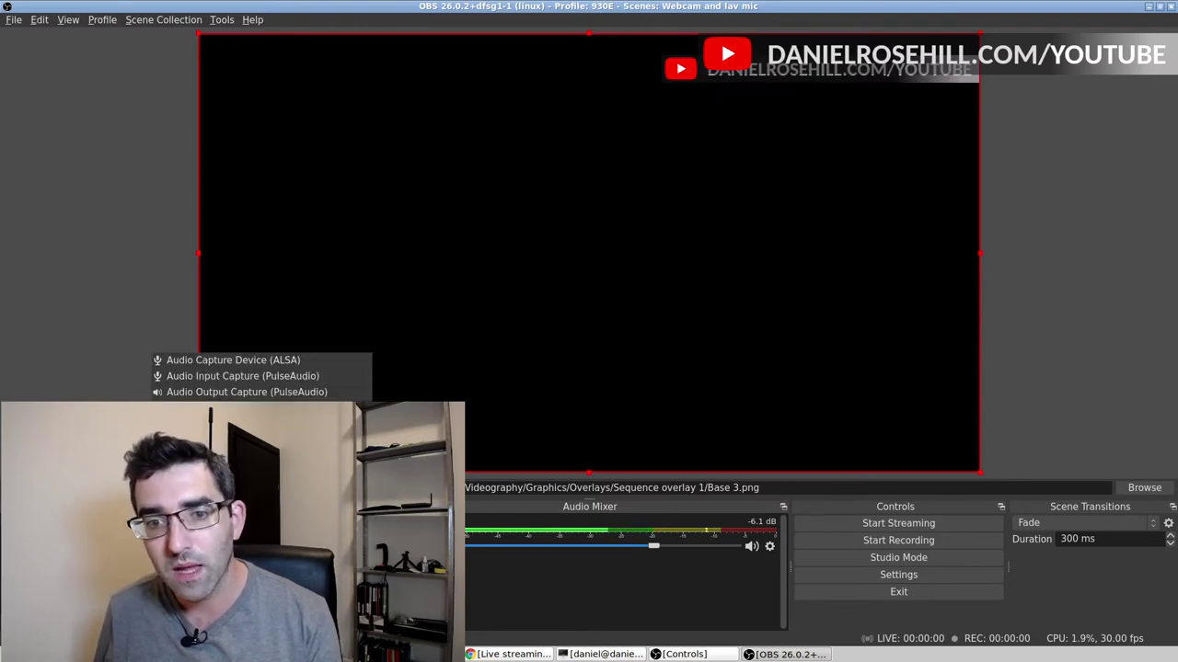
click(230, 489)
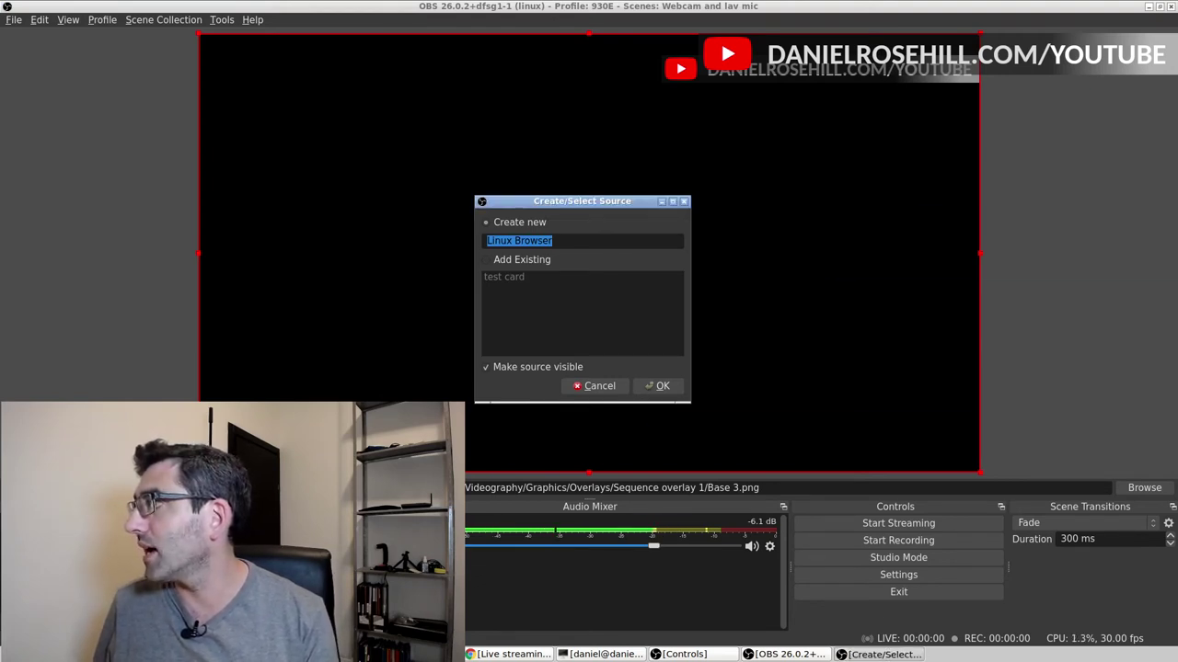
key(alt+Tab)
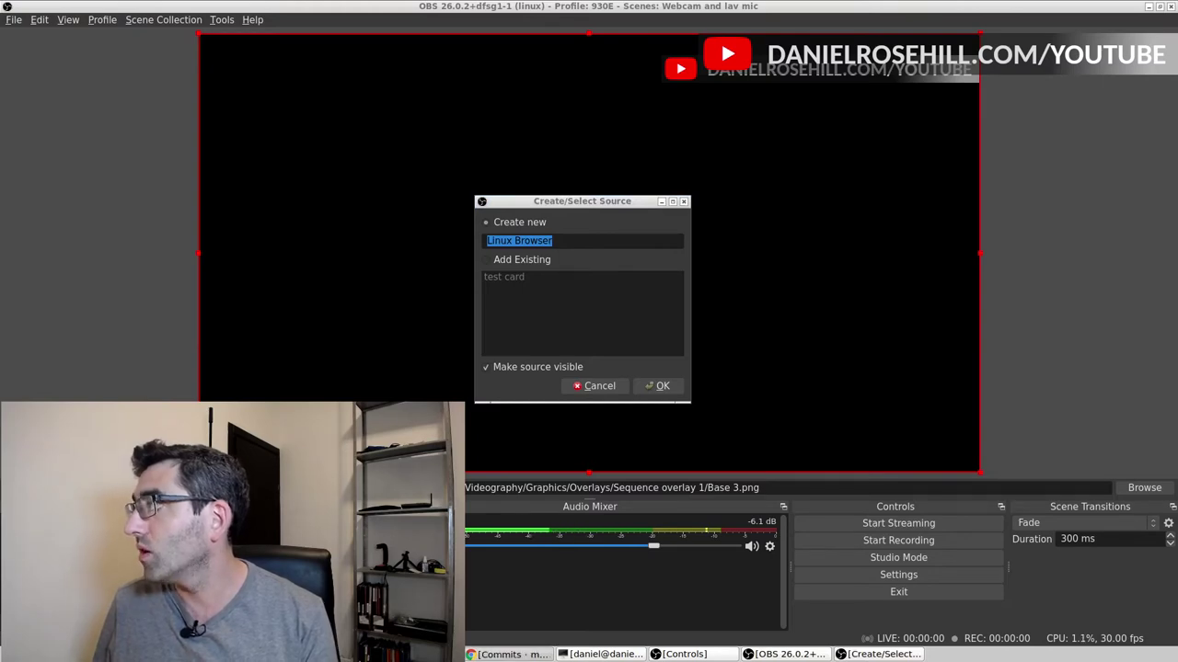
click(777, 655)
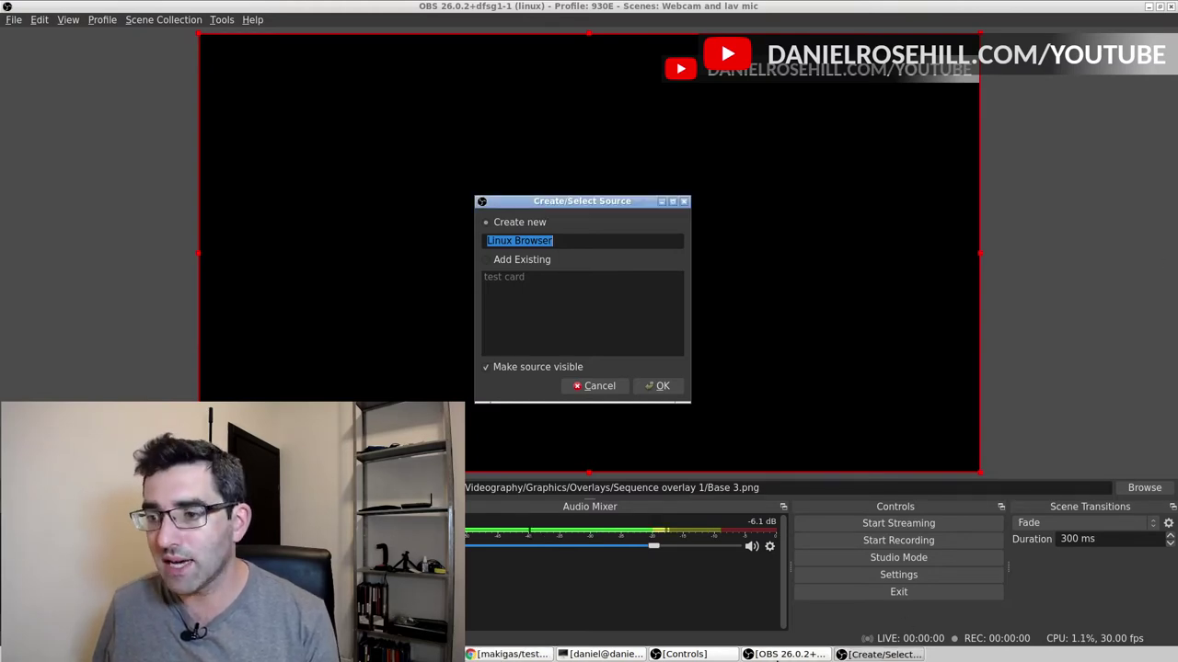
key(alt+Tab)
key(alt+Tab)
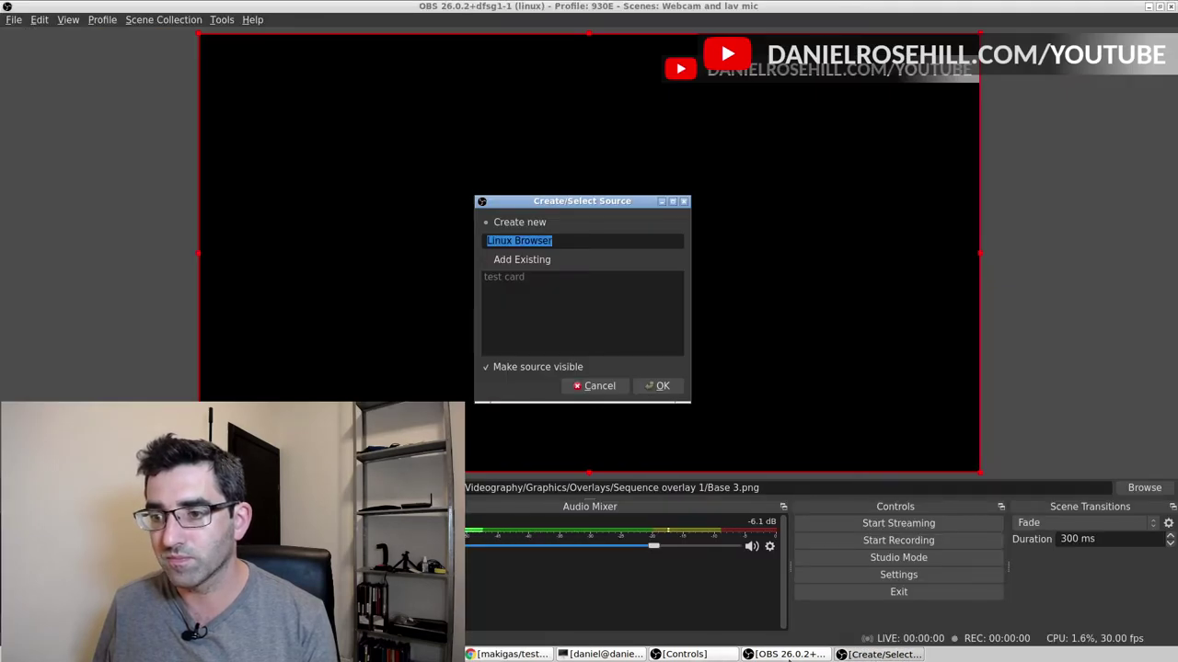
click(685, 654)
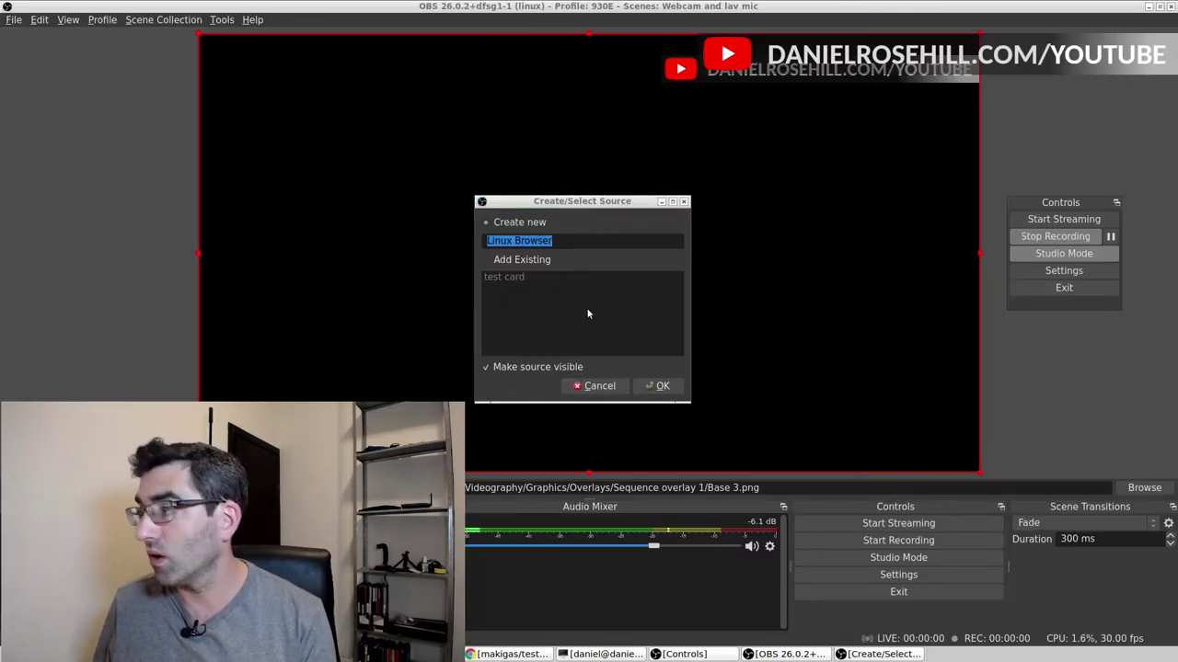
click(529, 237)
key(ctrl+a)
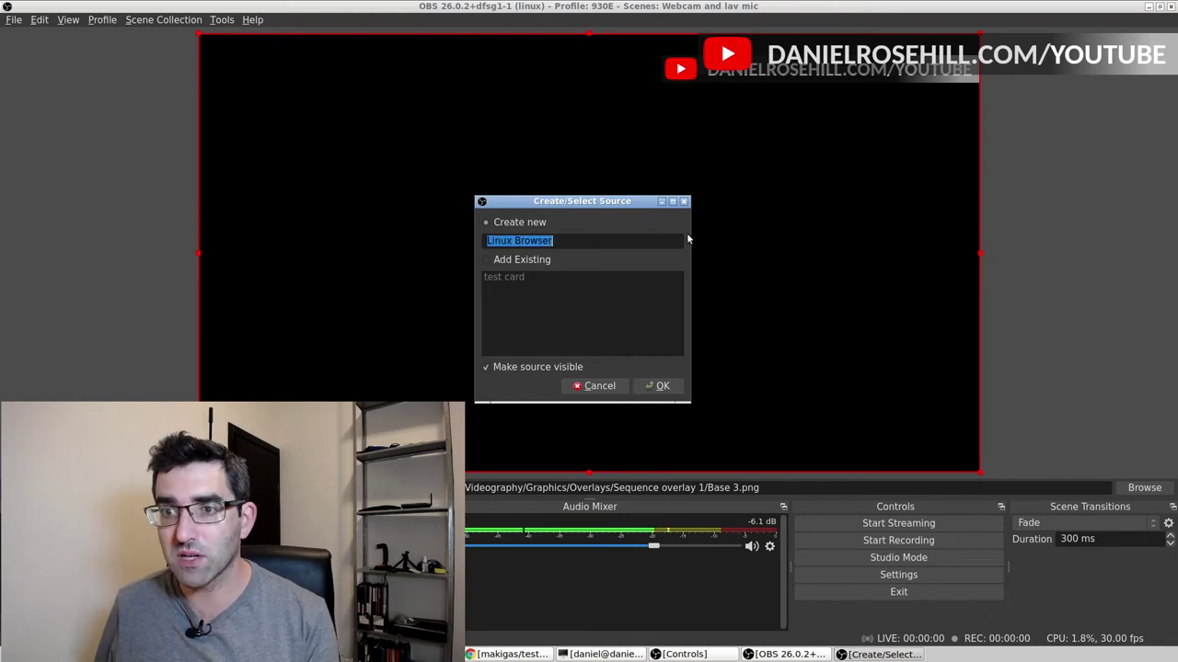
text(Test card 2)
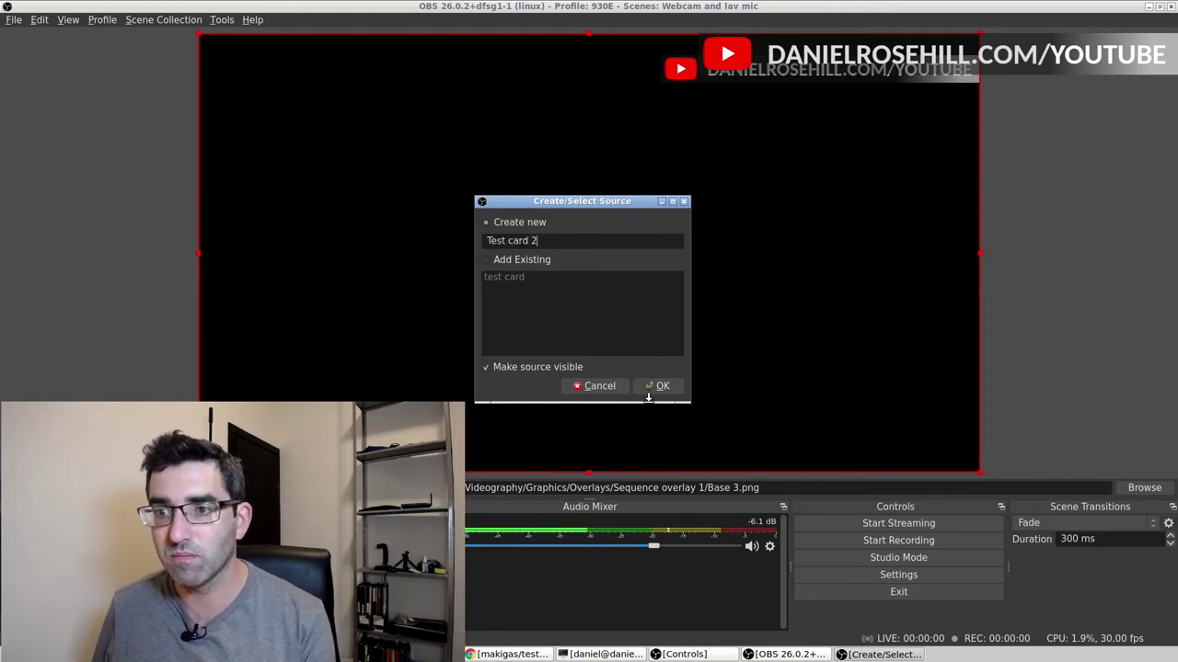
click(655, 387)
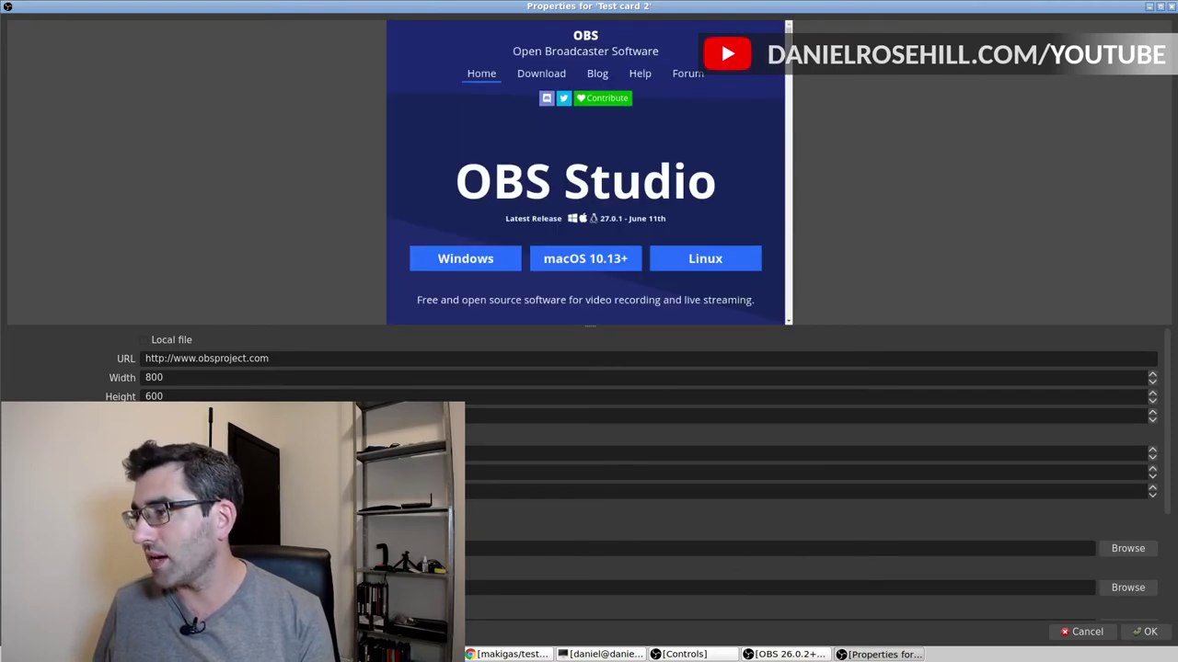
key(alt+Tab)
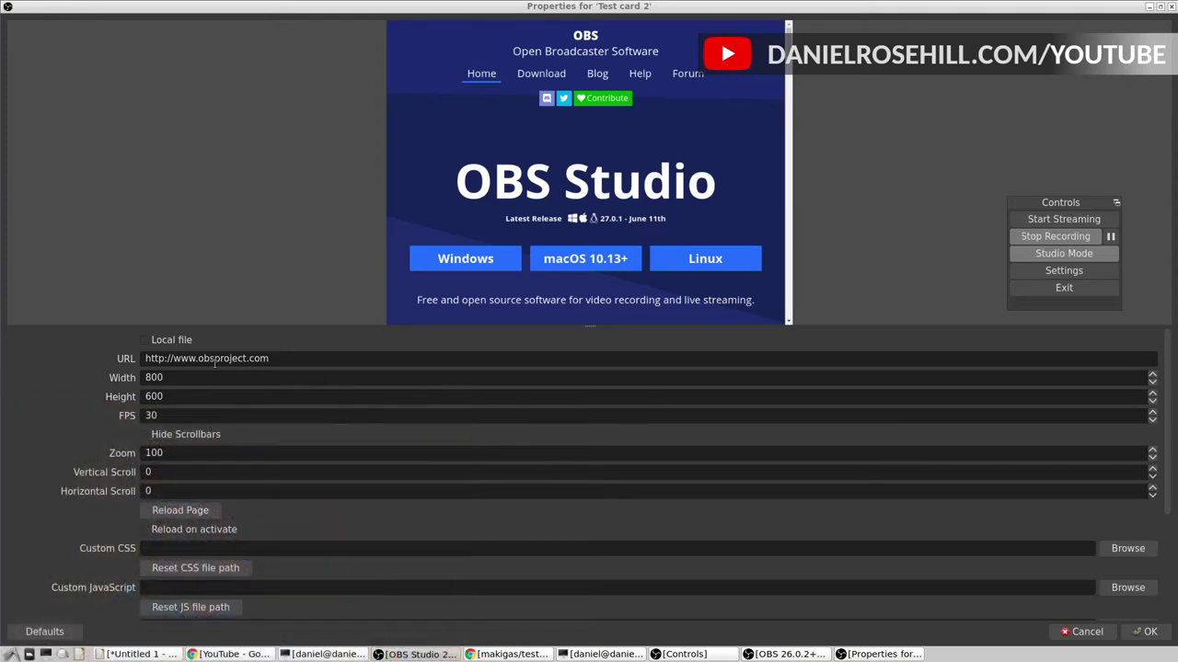
triple_click(444, 358)
text(https://github.com/makigas/testcard)
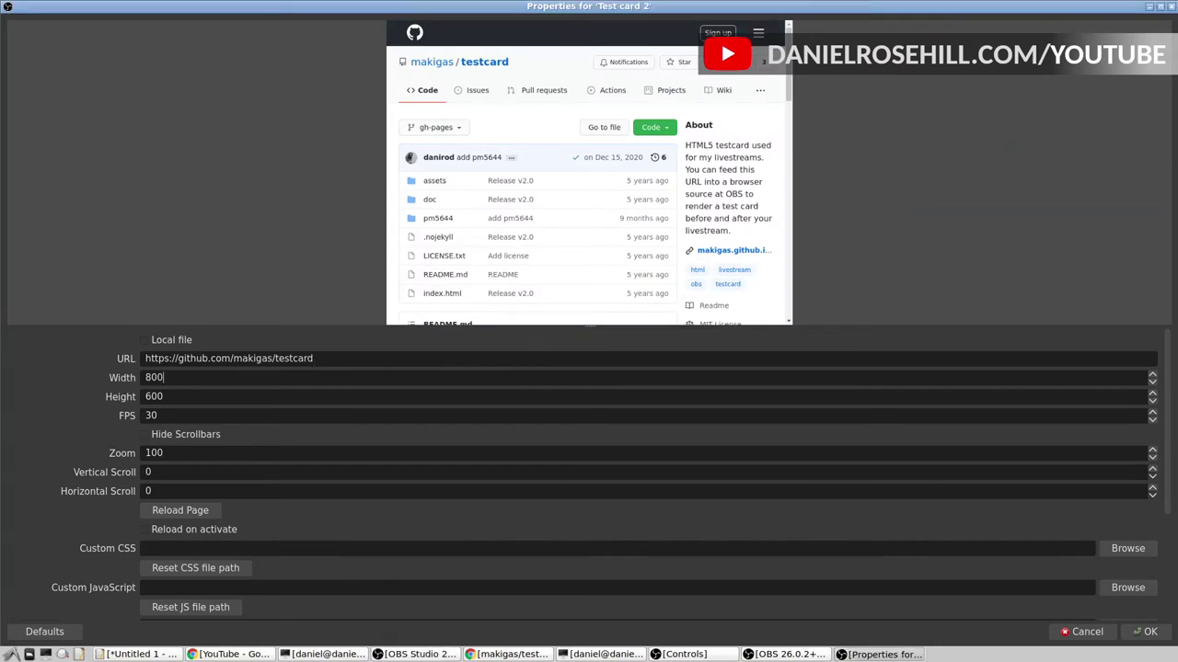
key(alt+Tab)
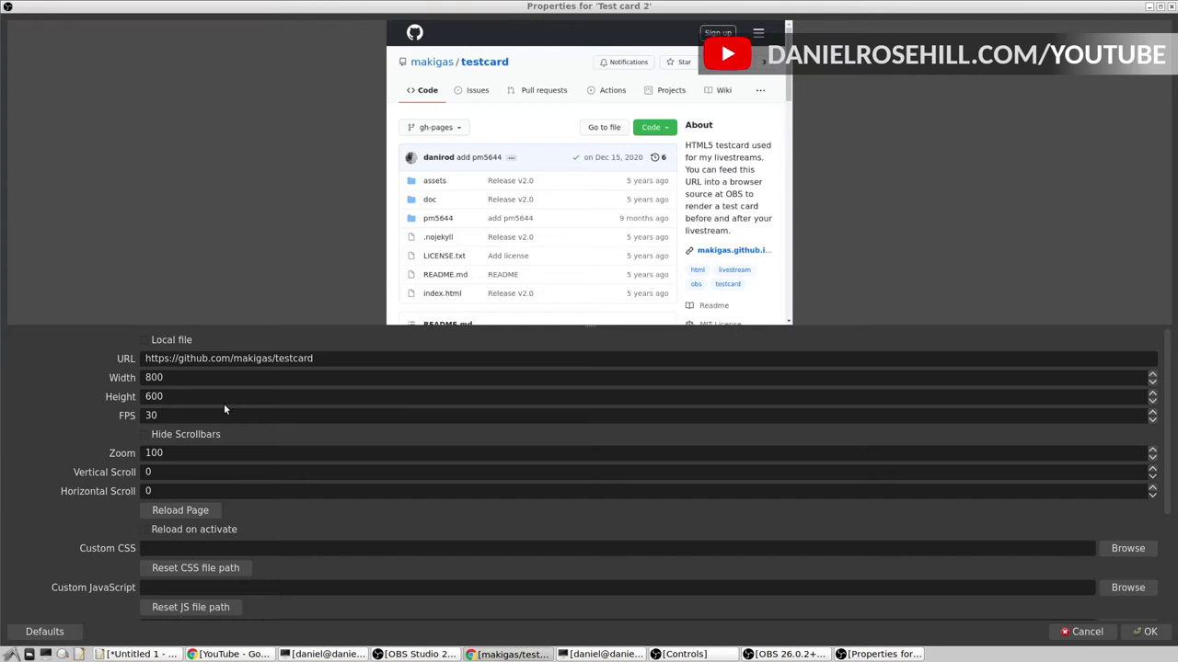
triple_click(308, 358)
text(https://makigas.github.io/testcard)
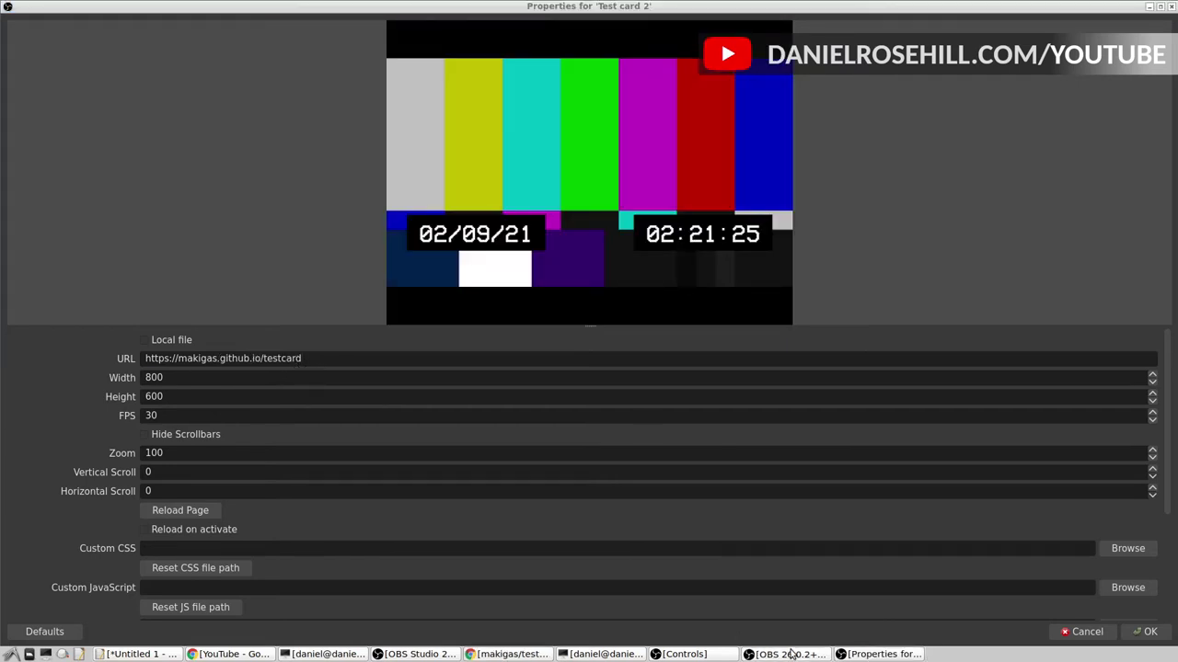
click(685, 654)
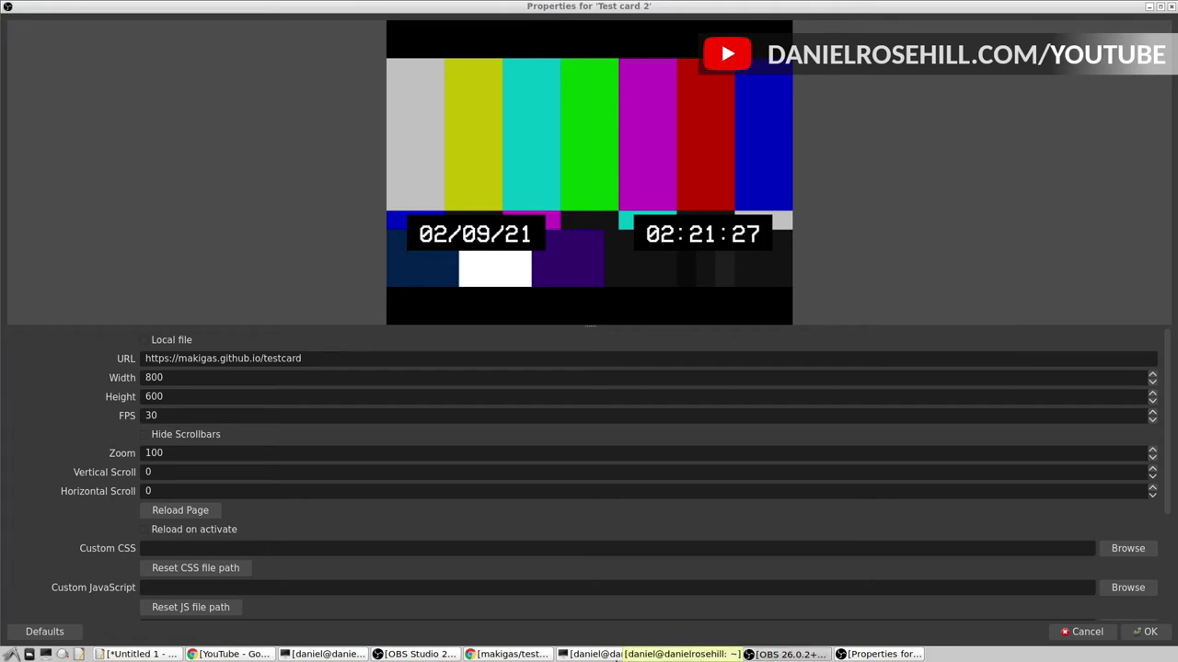
Step: Set the browser source size to width 1920 and height 1080
click(173, 381)
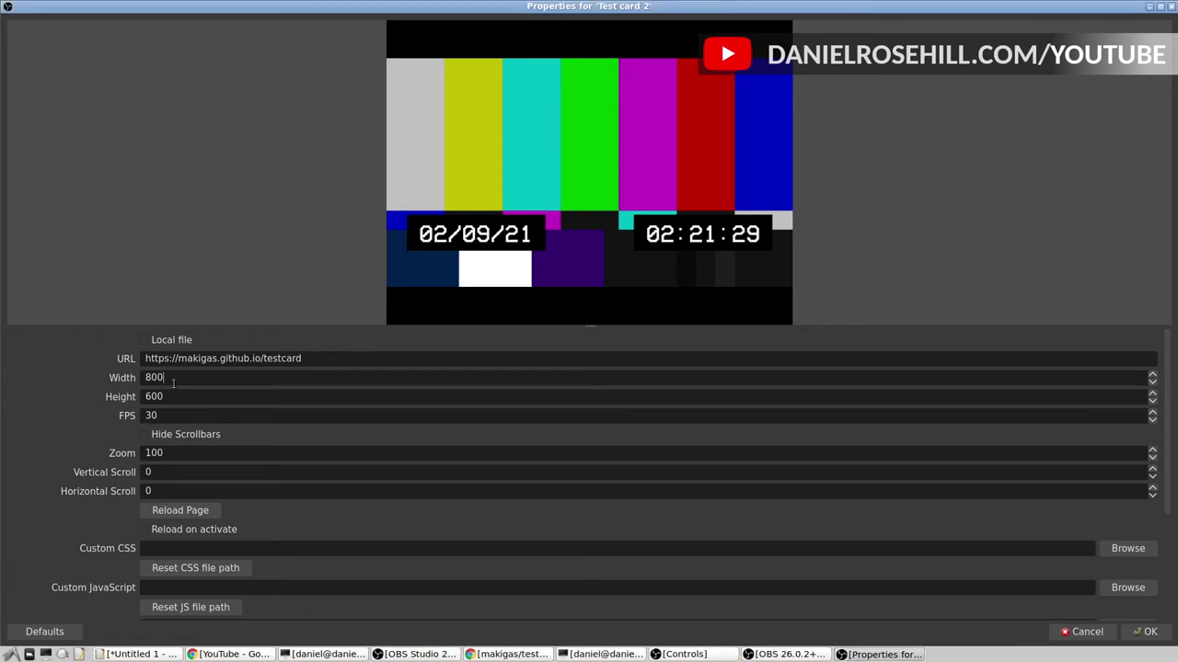
double_click(180, 382)
text(1920)
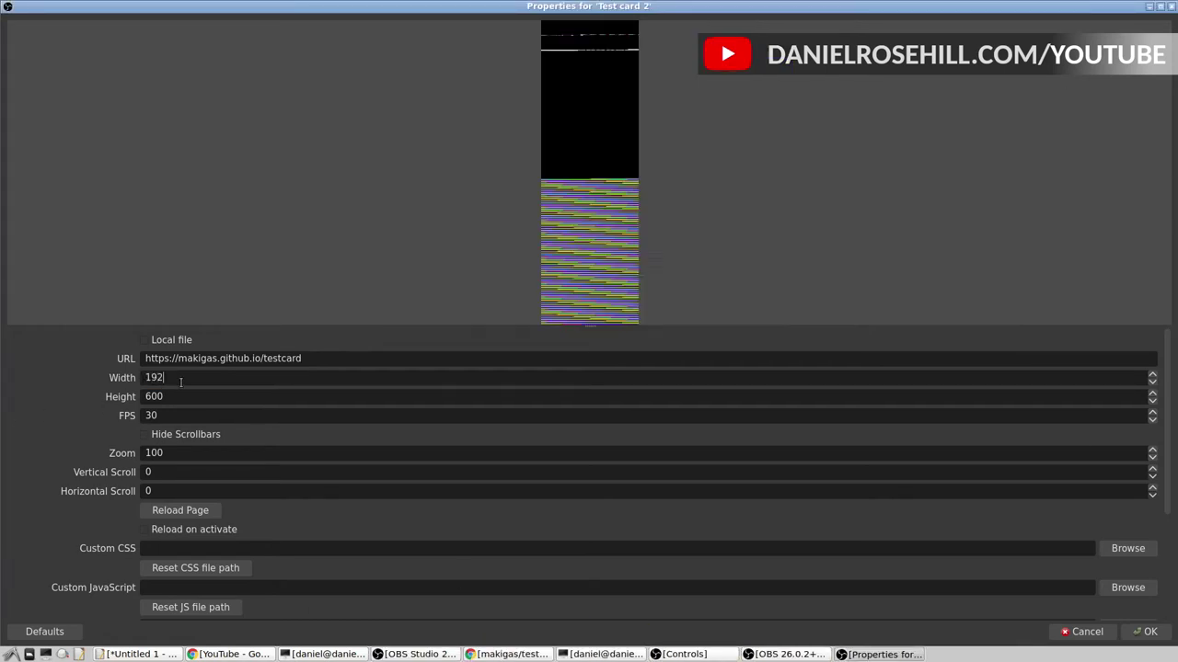
key(Tab)
text(1080)
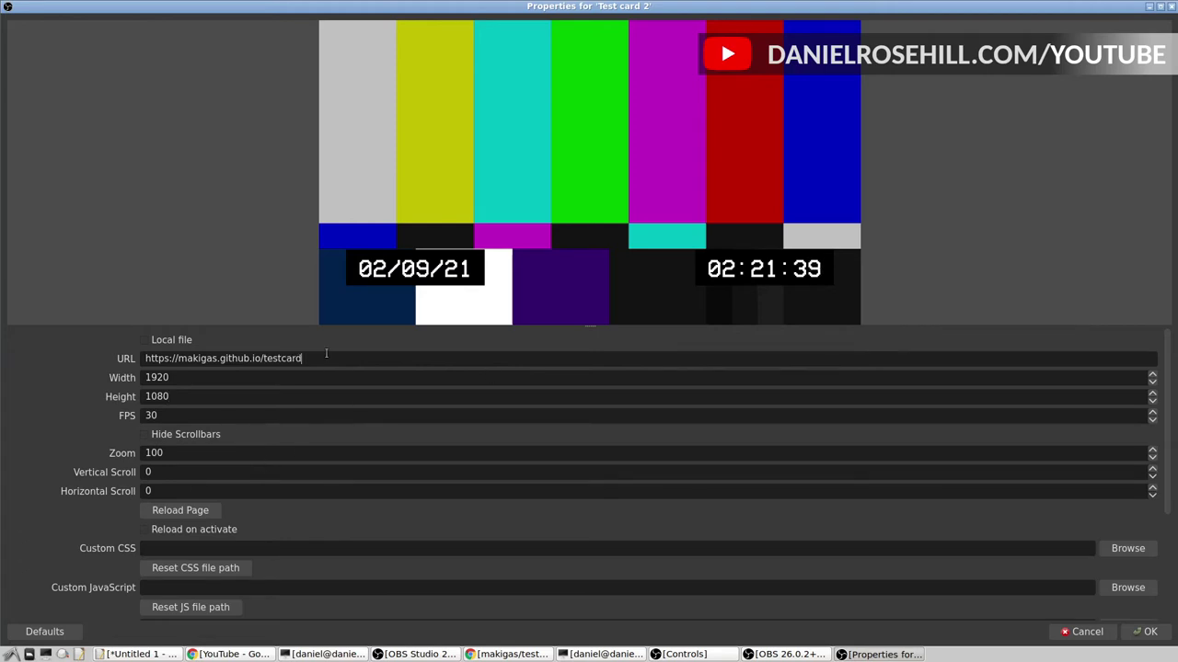
Step: Append a 'Daniel Desktop' banner parameter to the test card URL and apply the properties
text(/)
text(?=)
text(banner=)
text(Daniel Desktop)
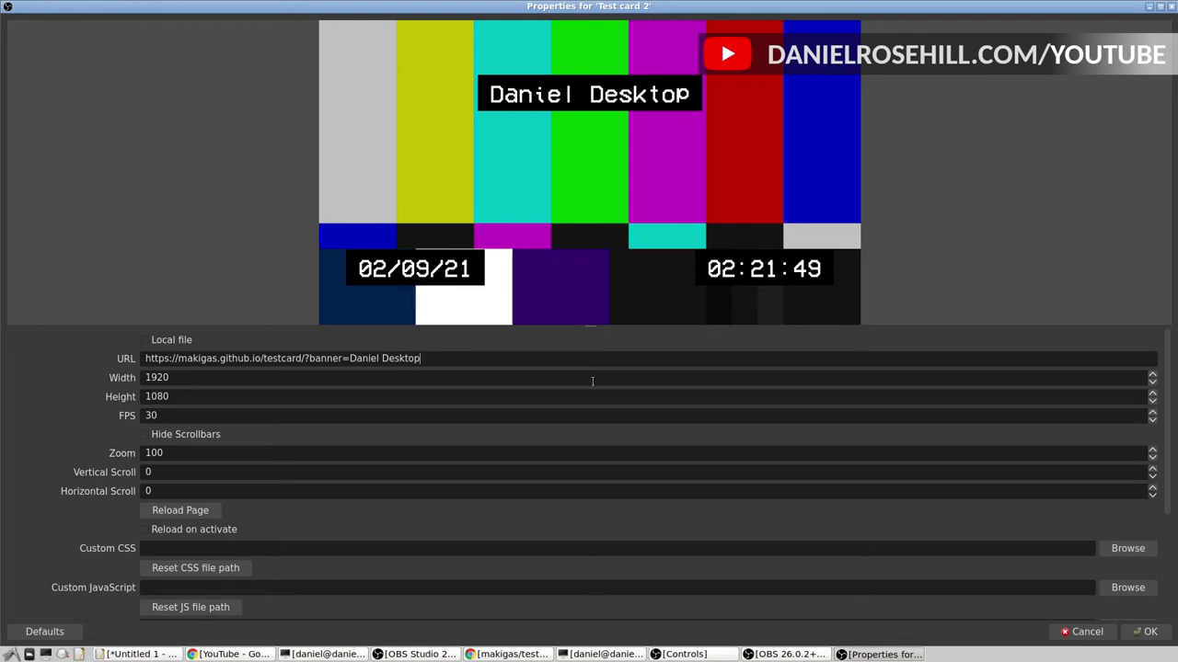
click(1145, 632)
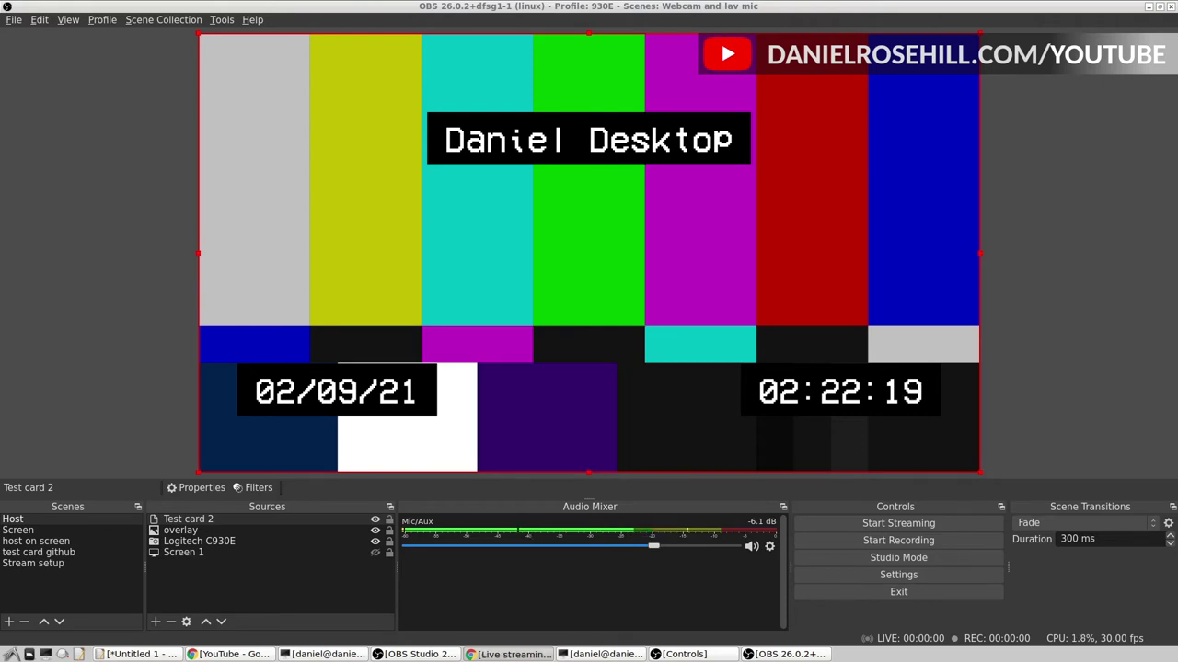
Step: Switch from OBS to the YouTube Studio live control room showing the 'Test card test' stream
click(806, 655)
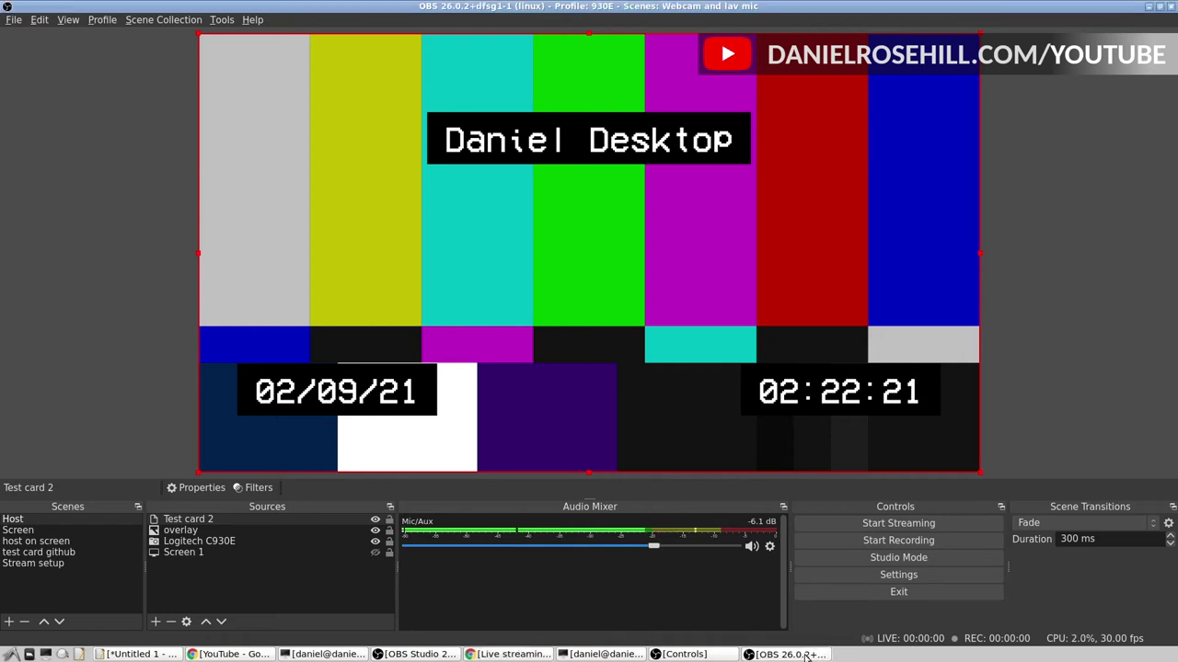
click(412, 655)
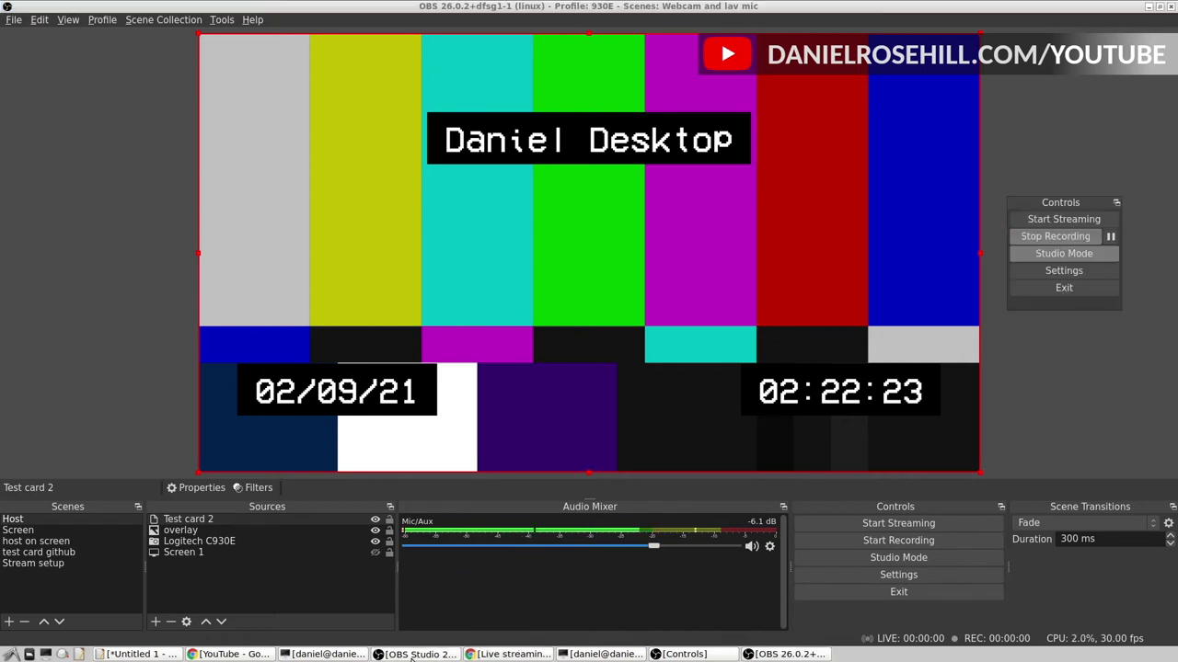
click(412, 655)
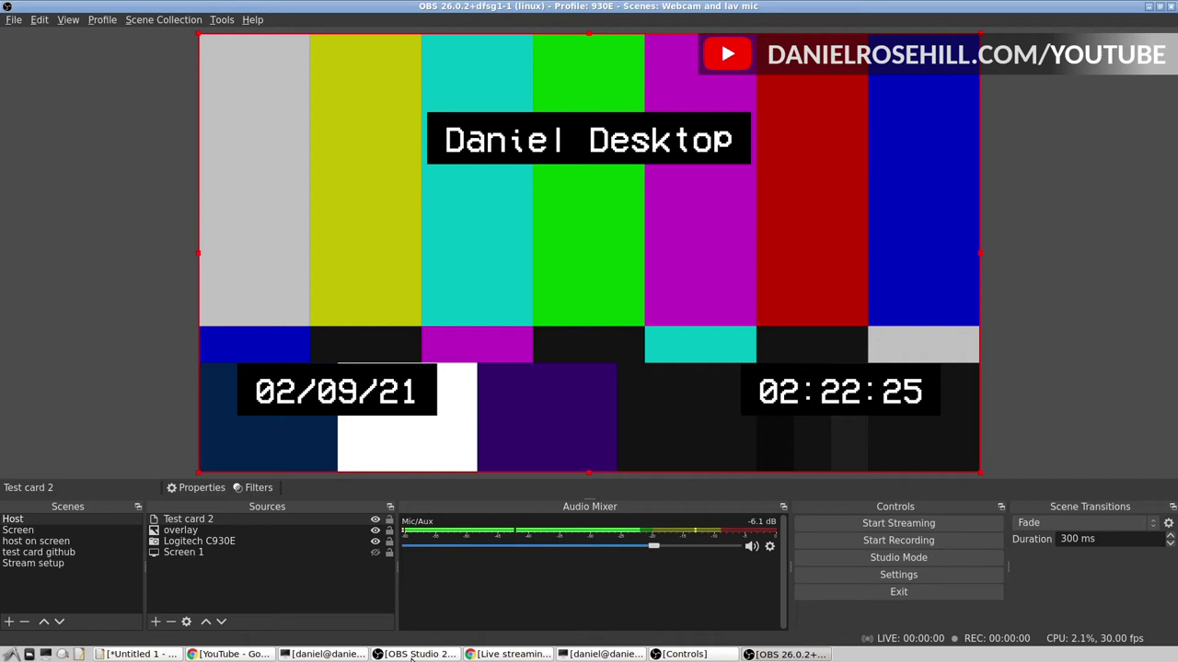
click(411, 655)
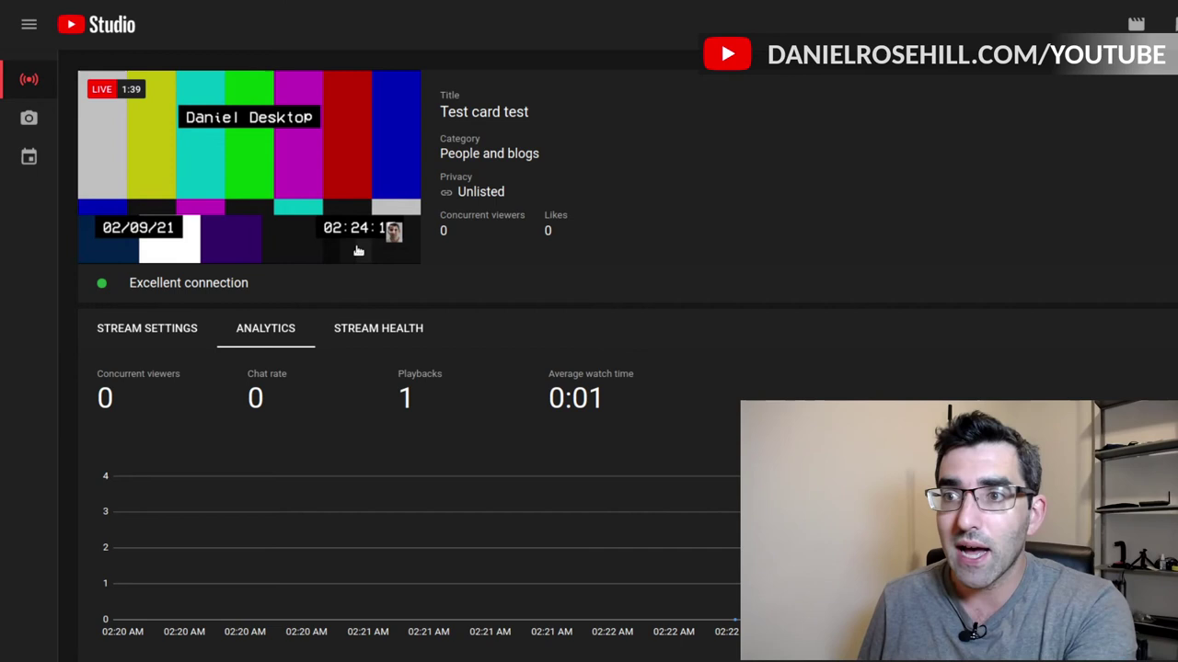
mouse_move(172, 246)
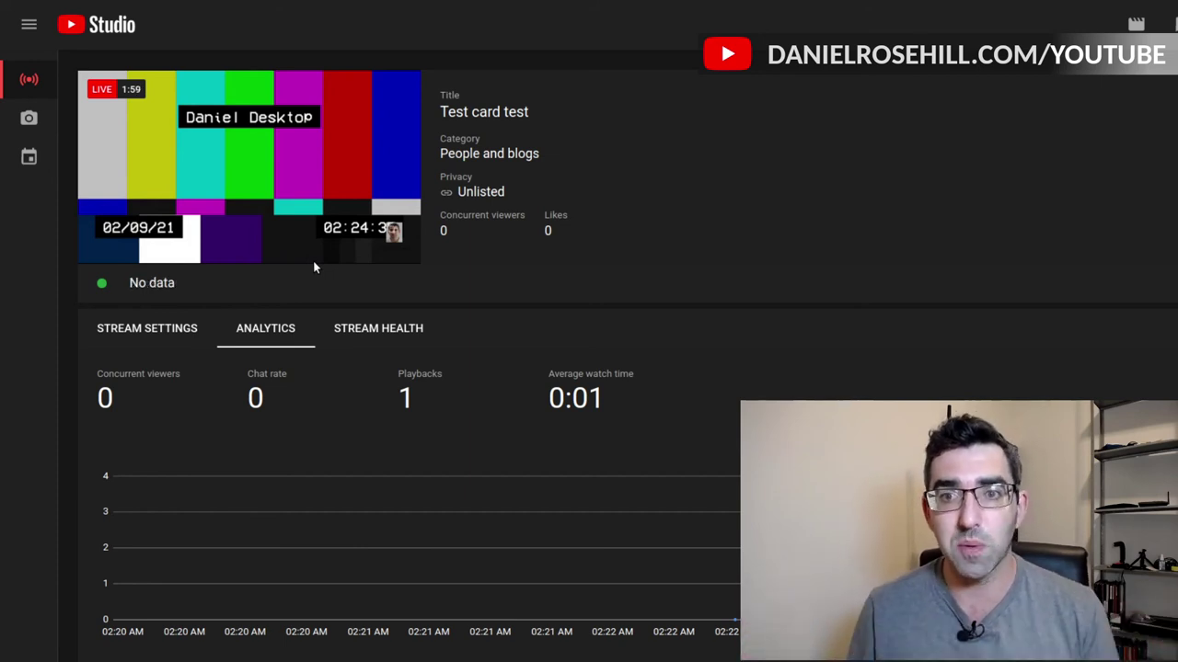
mouse_move(358, 246)
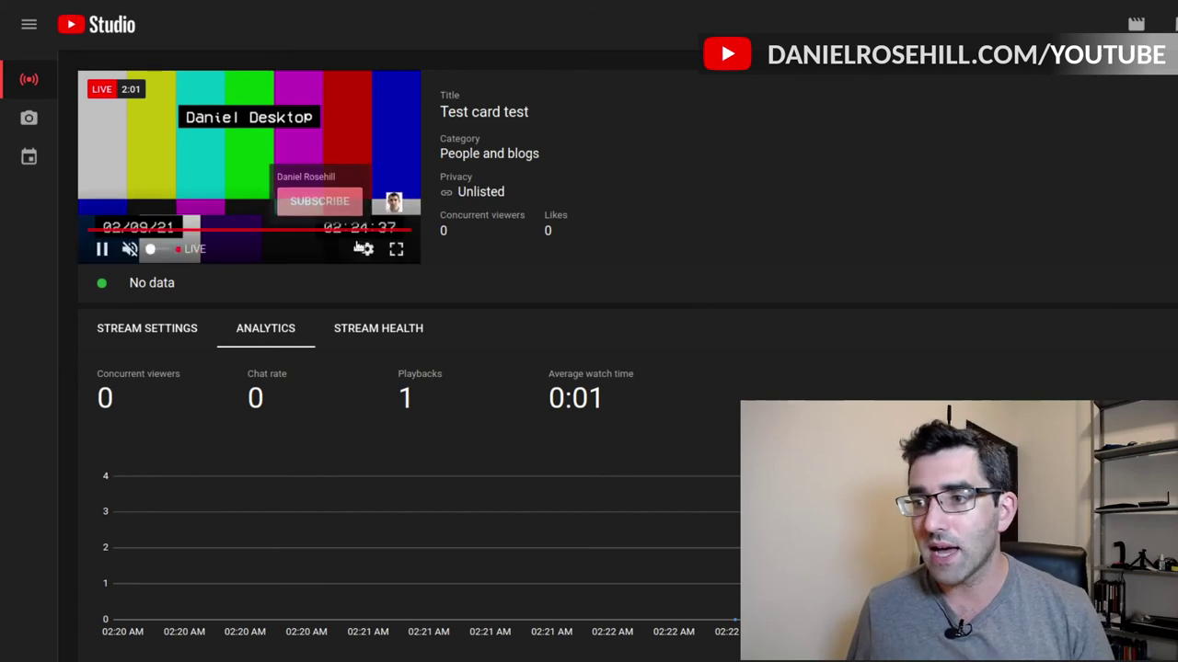